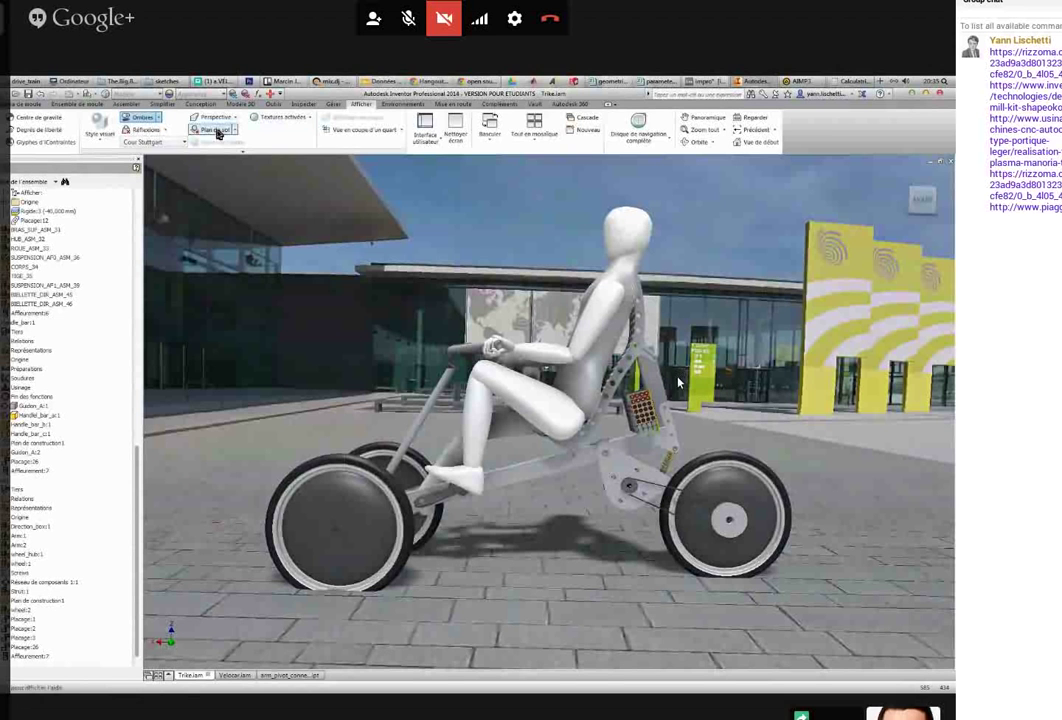
# Shift the ground plane slightly under the trike, then orbit to a more frontal view
pyautogui.click(221, 133)
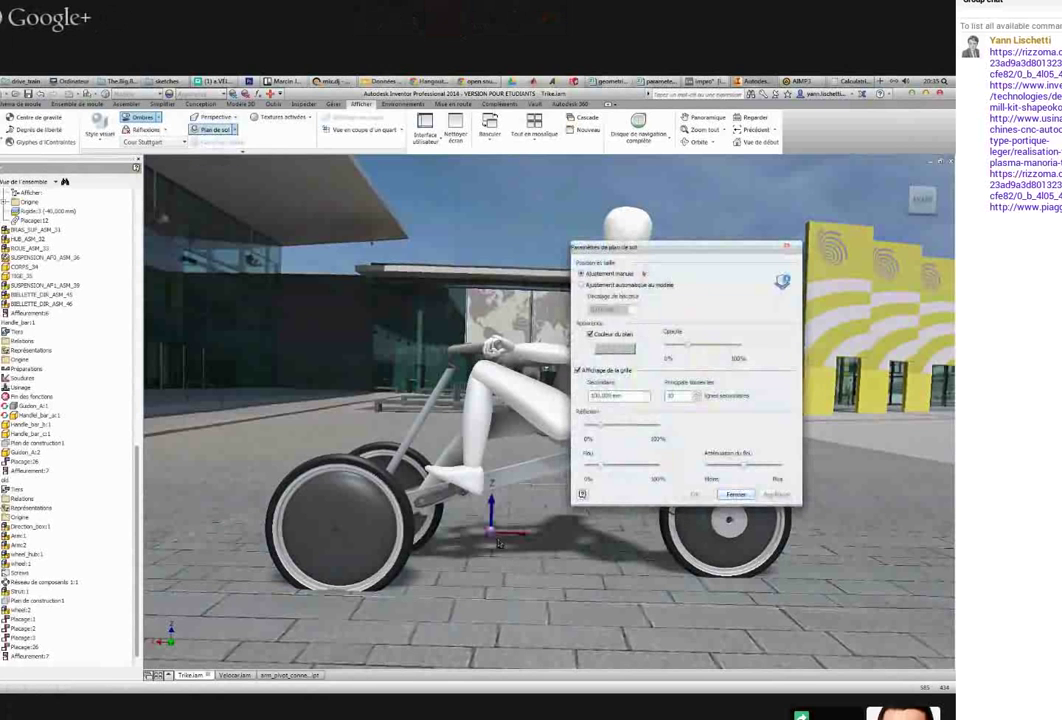
pyautogui.moveTo(498, 543); pyautogui.dragTo(498, 547)
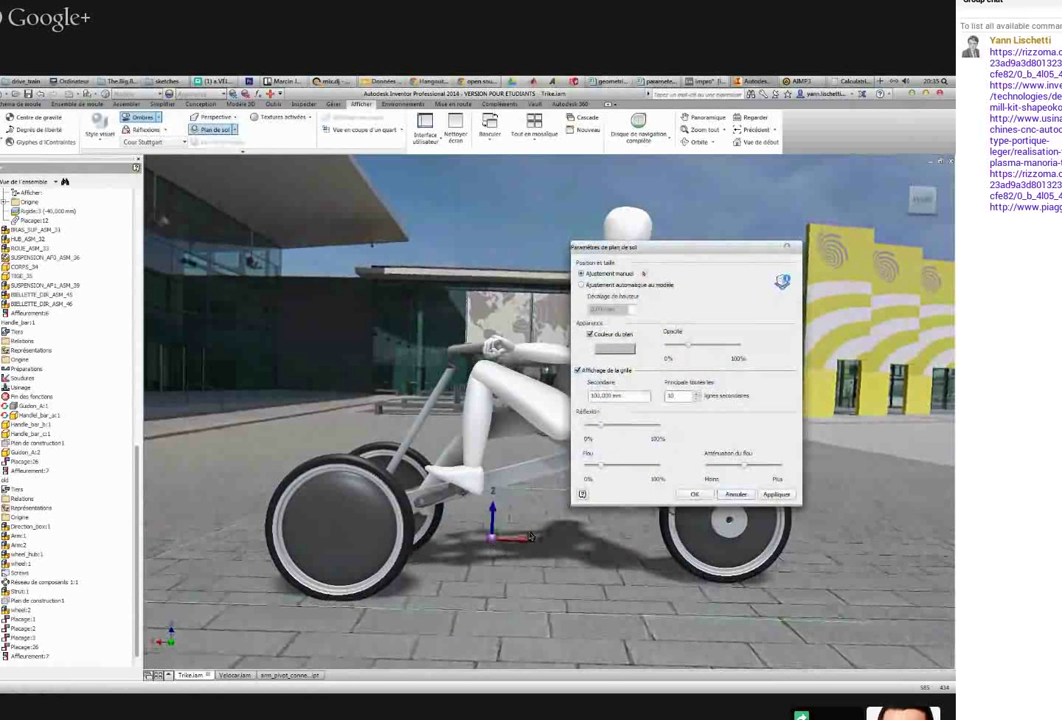
pyautogui.click(694, 494)
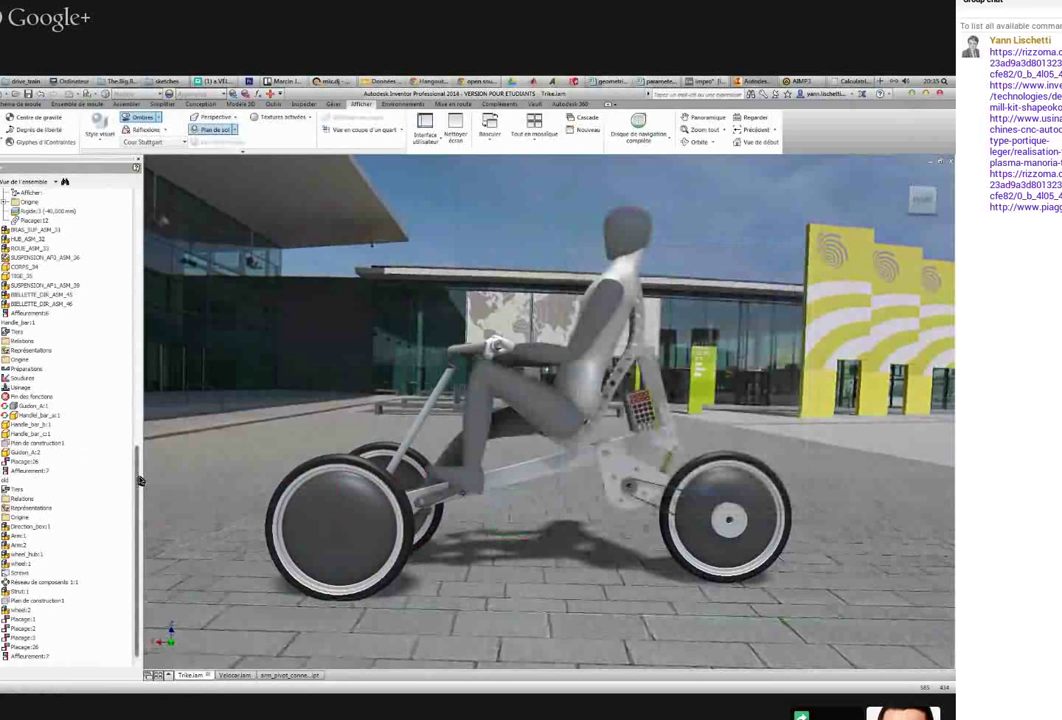
pyautogui.moveTo(245, 330)
pyautogui.keyDown('shift'); pyautogui.mouseDown(button='middle')
pyautogui.moveTo(297, 343)
pyautogui.moveTo(242, 267)
pyautogui.mouseUp(button='middle'); pyautogui.keyUp('shift')
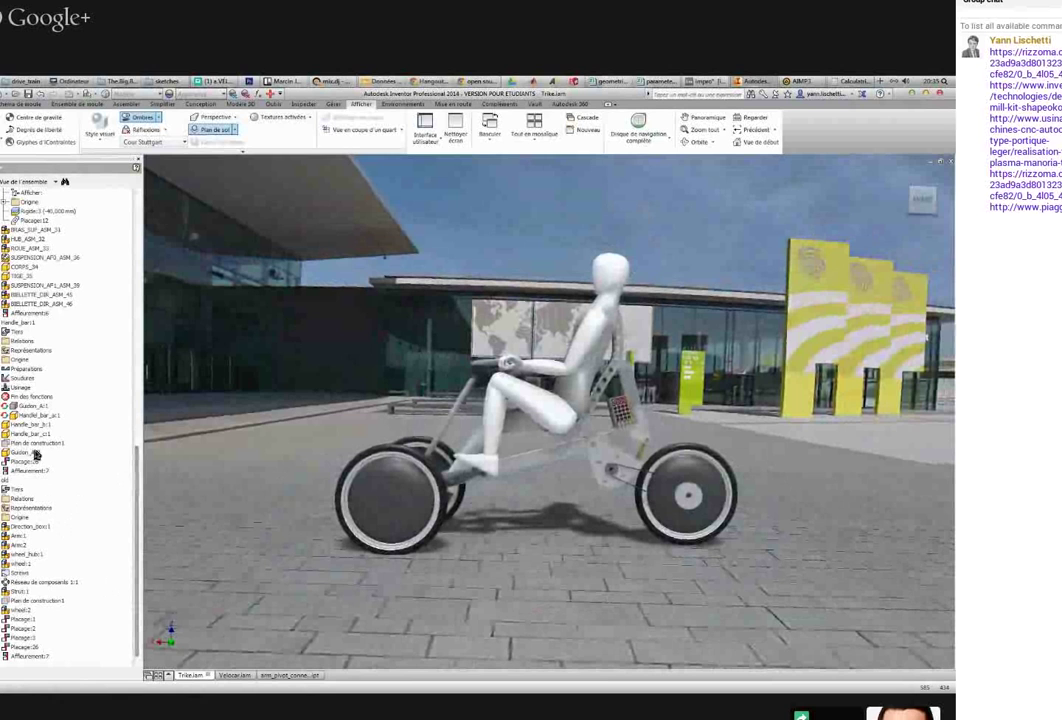
pyautogui.scroll(5, 40, 400)
pyautogui.scroll(5, 40, 400)
pyautogui.scroll(4, 5, 449)
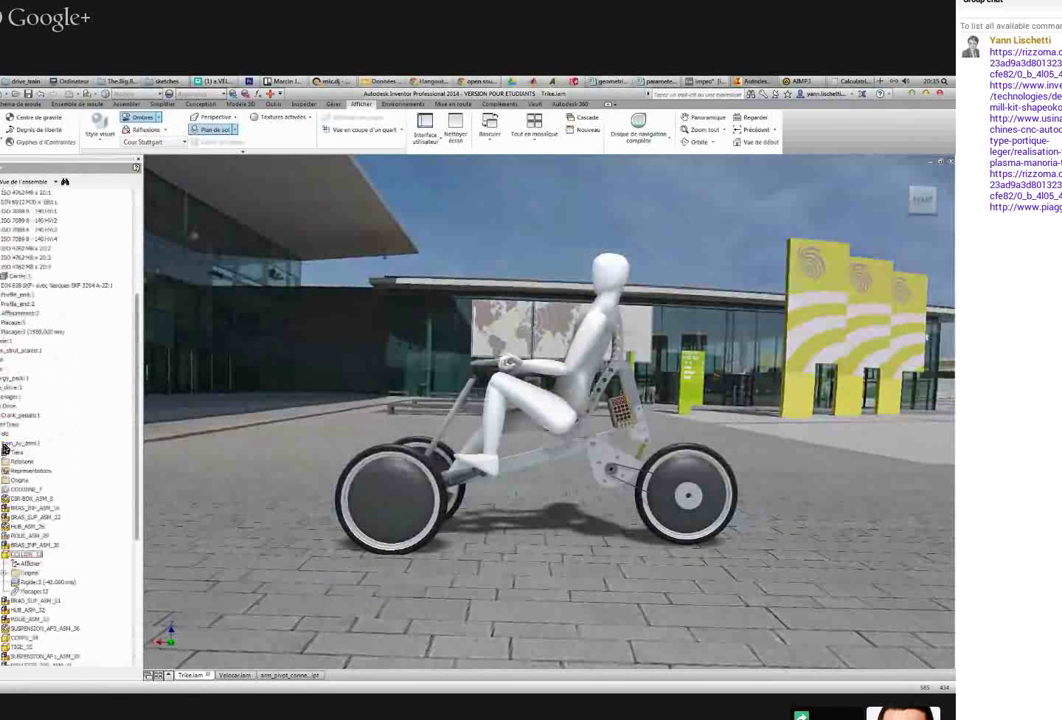
# Turn on Visibilité for the aeroshell canopy component in the browser
pyautogui.rightClick(6, 392)
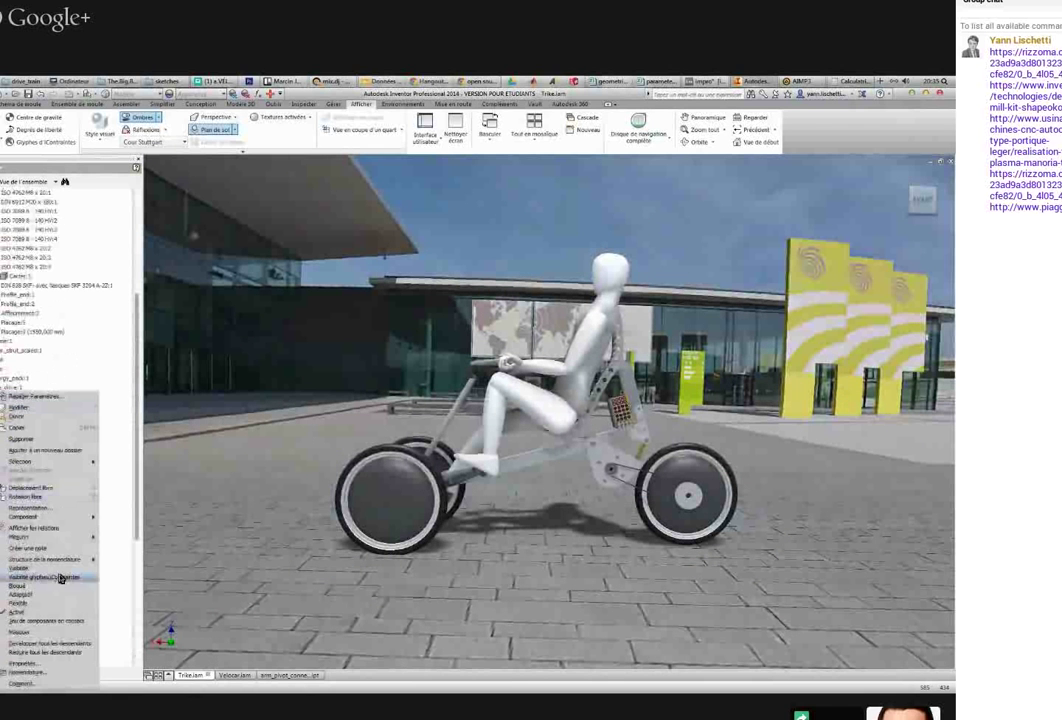
pyautogui.click(60, 568)
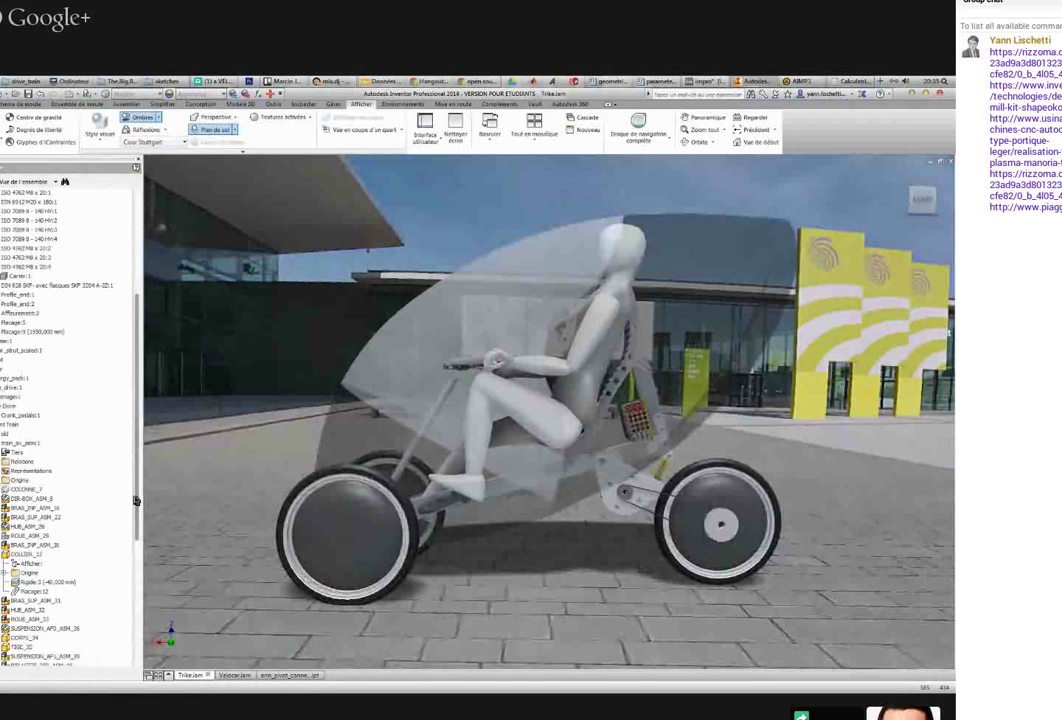
# Turn off Visibilité for the canopy component in the browser
pyautogui.rightClick(8, 400)
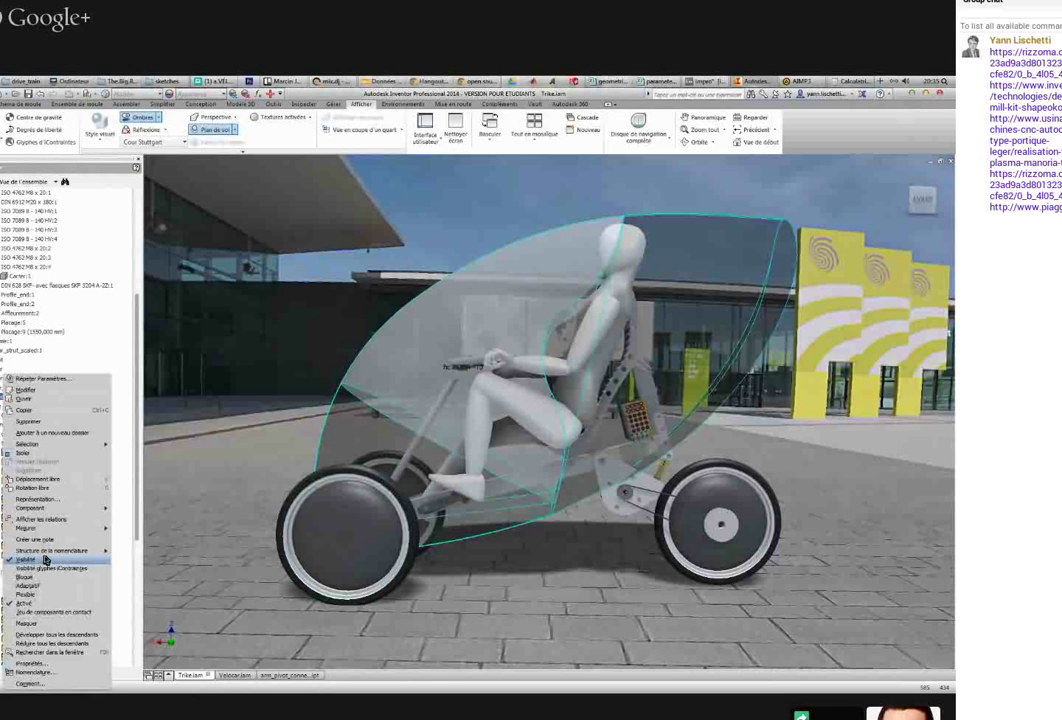
pyautogui.click(45, 561)
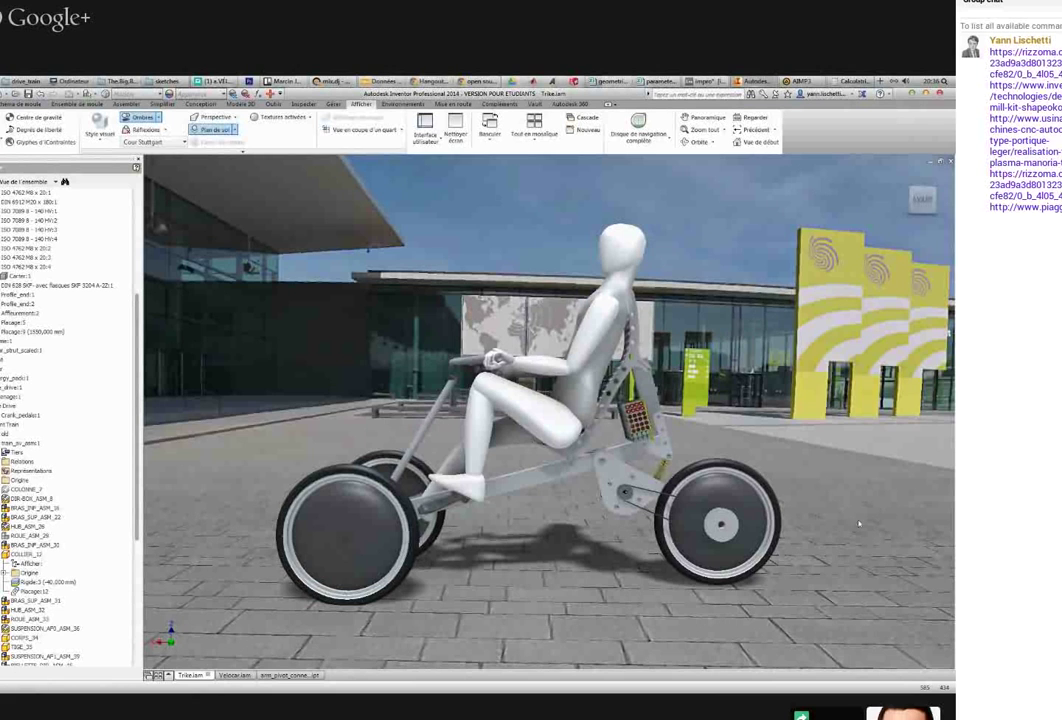
# Orbit to a higher front-right view and move closer to the rear hub motor
pyautogui.moveTo(755, 422)
pyautogui.keyDown('shift'); pyautogui.mouseDown(button='middle')
pyautogui.moveTo(764, 537)
pyautogui.moveTo(500, 530)
pyautogui.moveTo(452, 411)
pyautogui.moveTo(517, 490)
pyautogui.mouseUp(button='middle'); pyautogui.keyUp('shift')
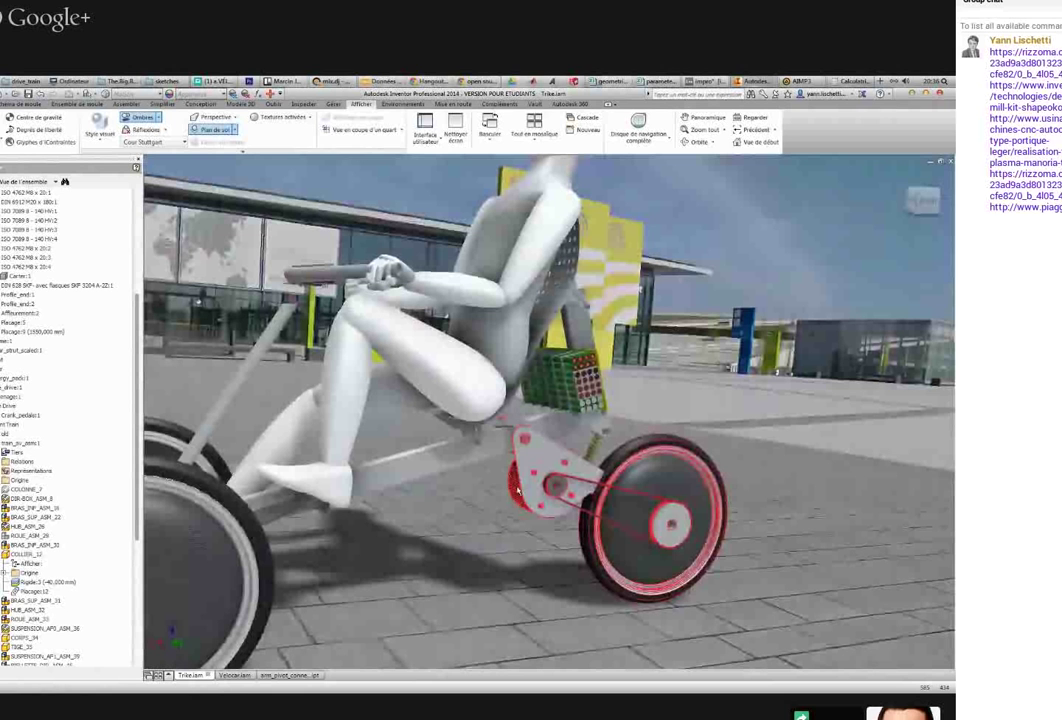
pyautogui.scroll(-3, 519, 488)
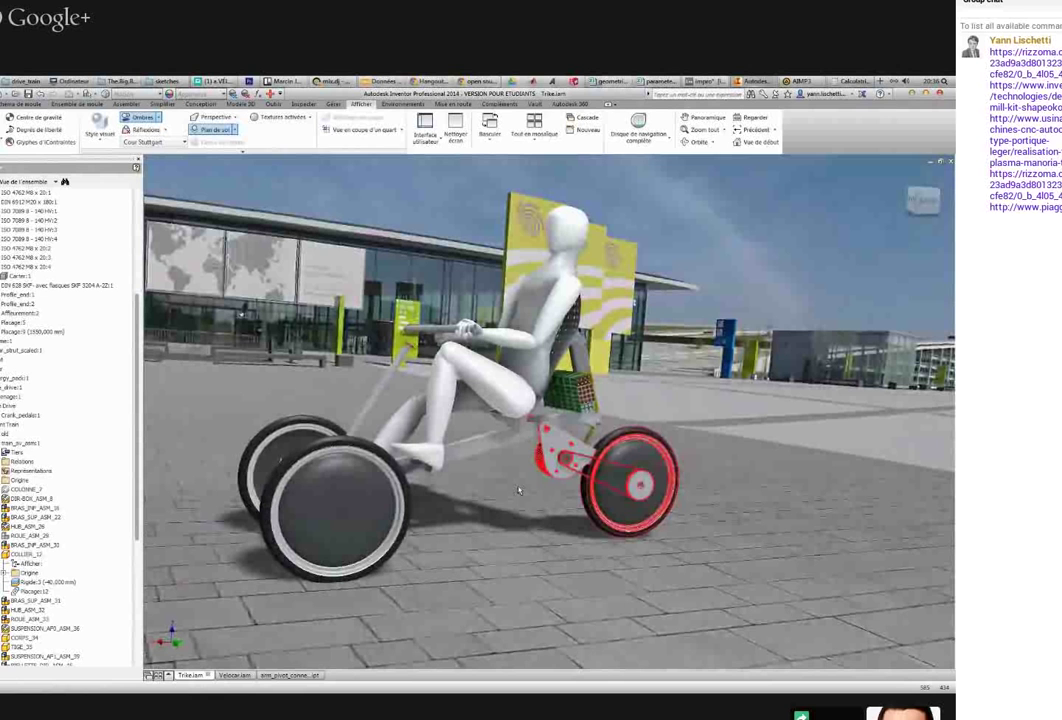
pyautogui.scroll(-1, 519, 490)
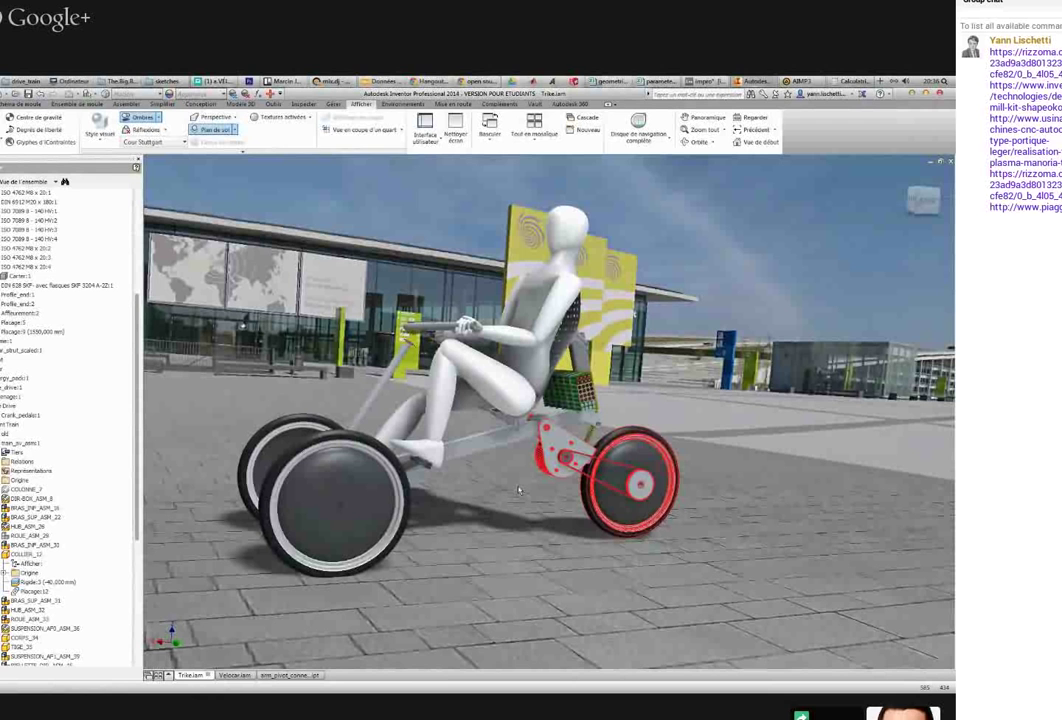
pyautogui.keyDown('shift'); pyautogui.moveTo(519, 490); pyautogui.dragTo(516, 555, button='middle'); pyautogui.keyUp('shift')
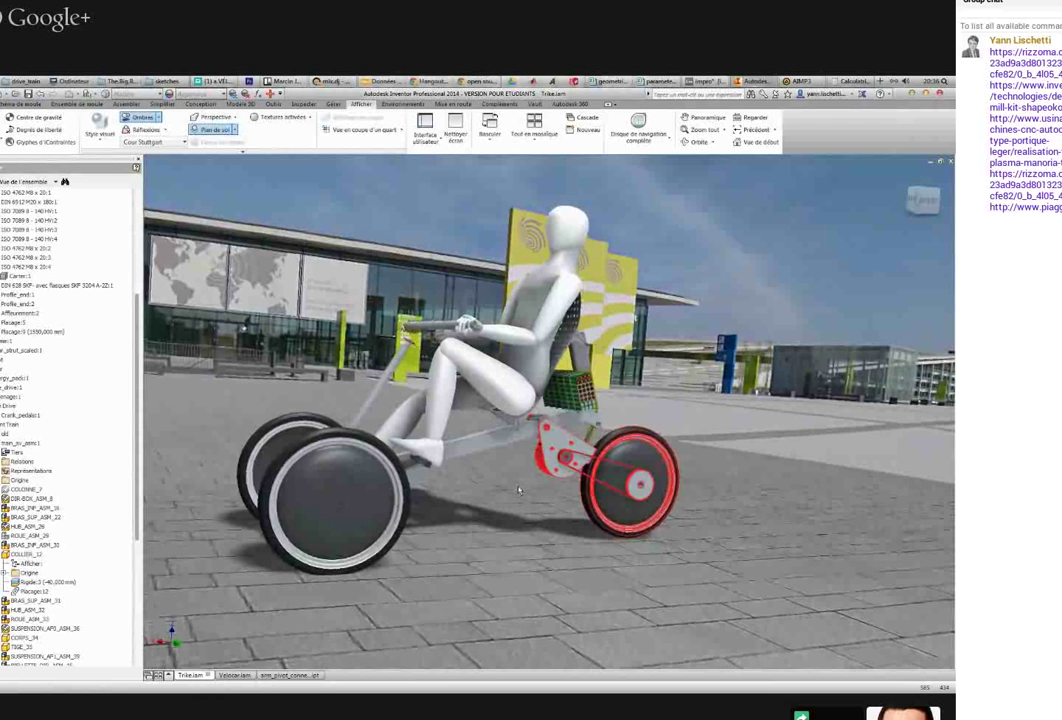